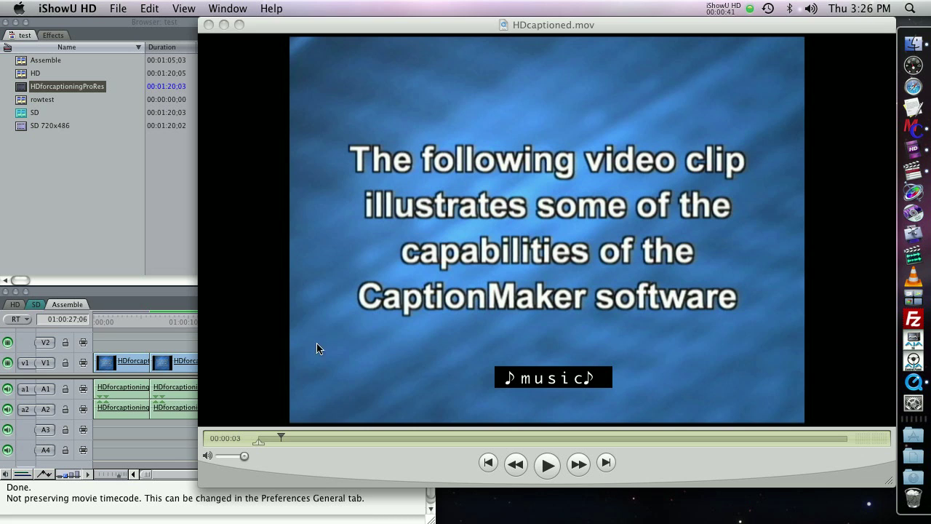
# - Preview HDcaptioned.mov in QuickTime Player, scrubbing past the opening music caption
pyautogui.click(283, 437)
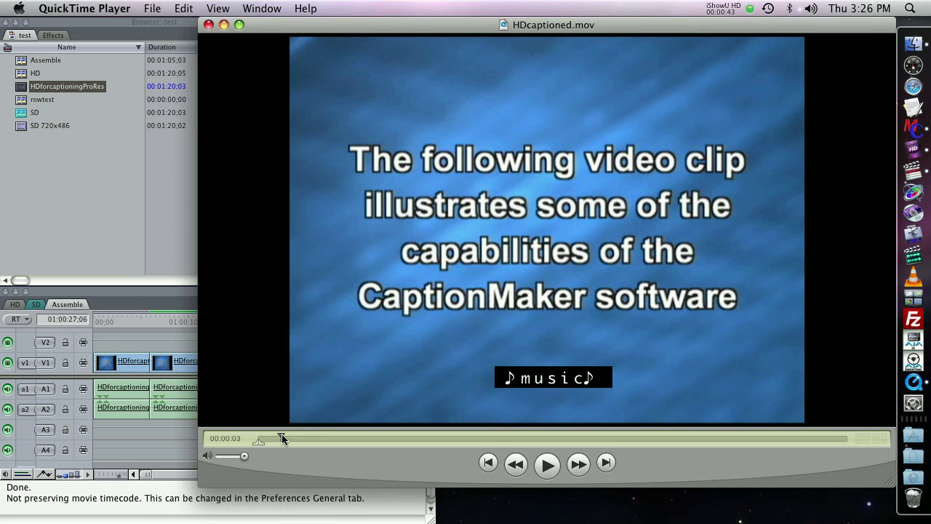
pyautogui.moveTo(281, 436)
pyautogui.mouseDown()
pyautogui.moveTo(320, 438)
pyautogui.moveTo(287, 438)
pyautogui.mouseUp()
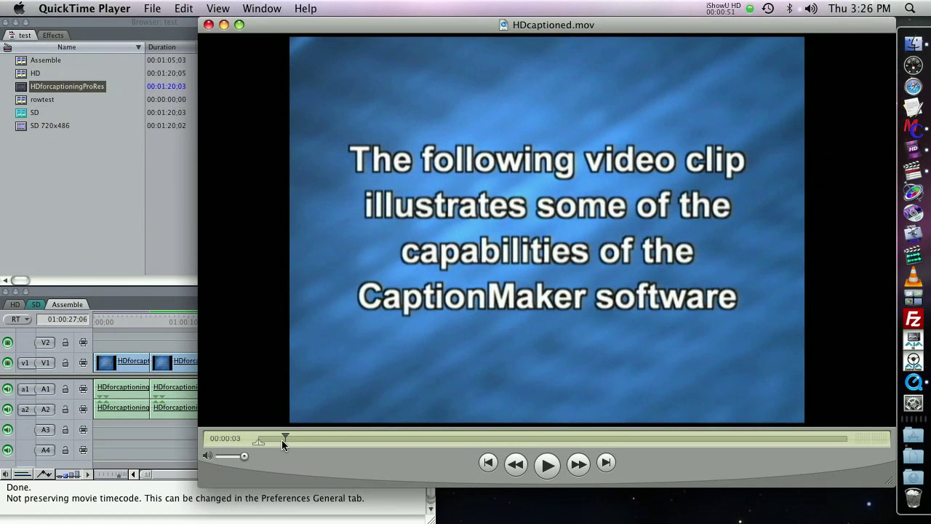
# - Close the captioned movie and play the Assemble sequence in Final Cut Pro from its start
pyautogui.click(209, 24)
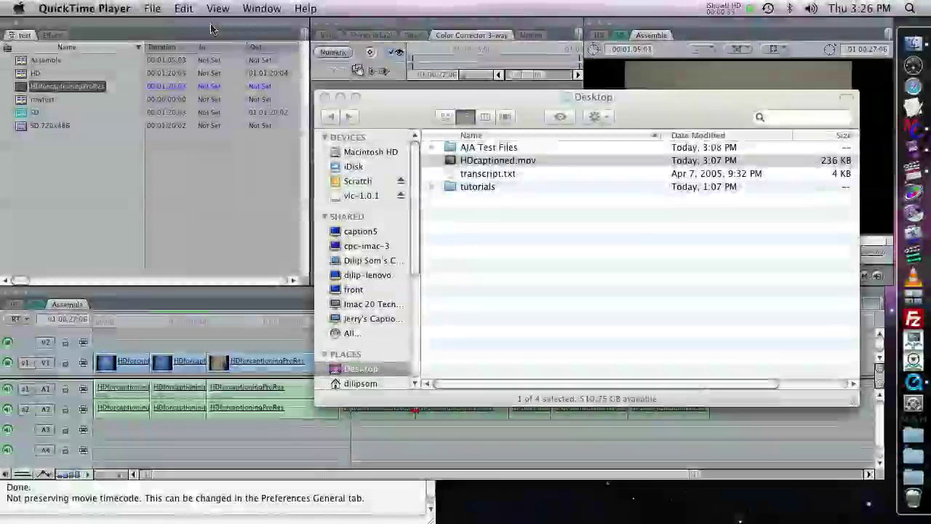
pyautogui.click(191, 338)
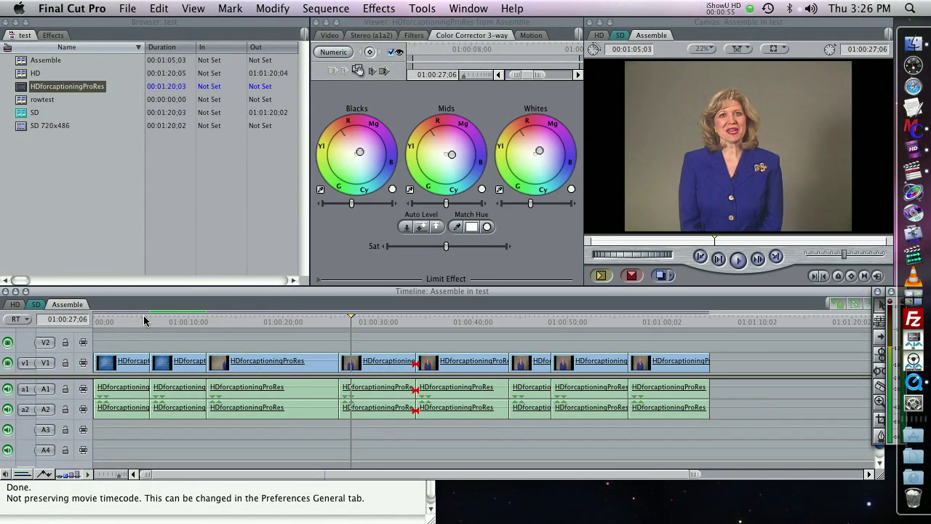
pyautogui.click(96, 322)
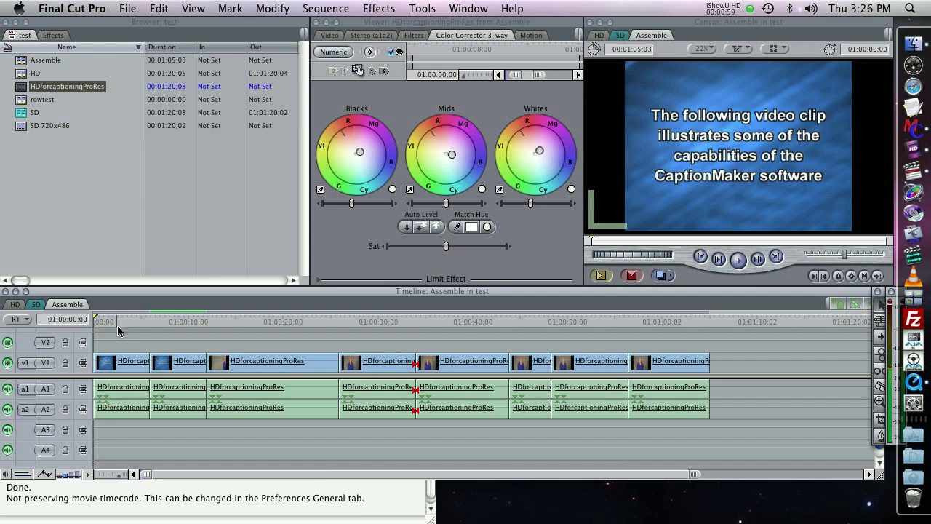
pyautogui.press('space')
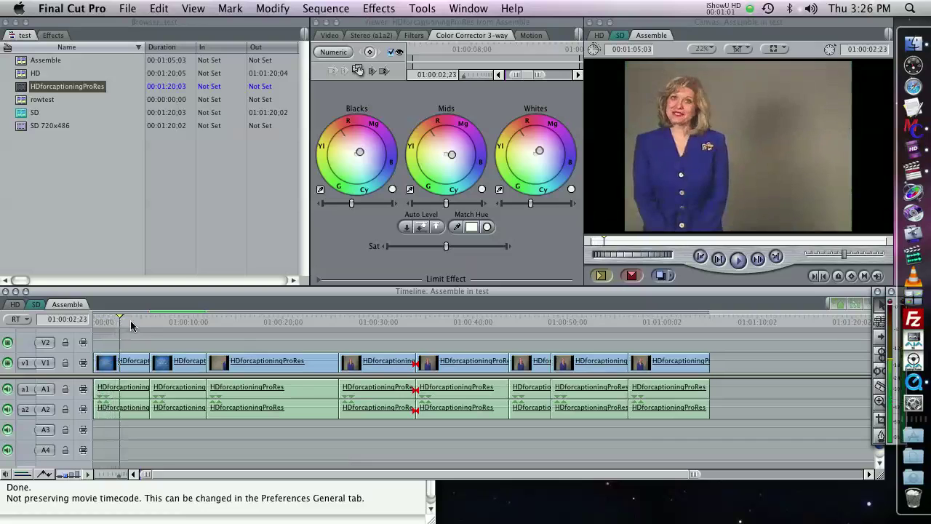
# - Scrub through the sequence's cuts from 01:00:05:28 to 01:00:46:09 to check the edits
pyautogui.click(144, 324)
pyautogui.moveTo(144, 324); pyautogui.dragTo(175, 323)
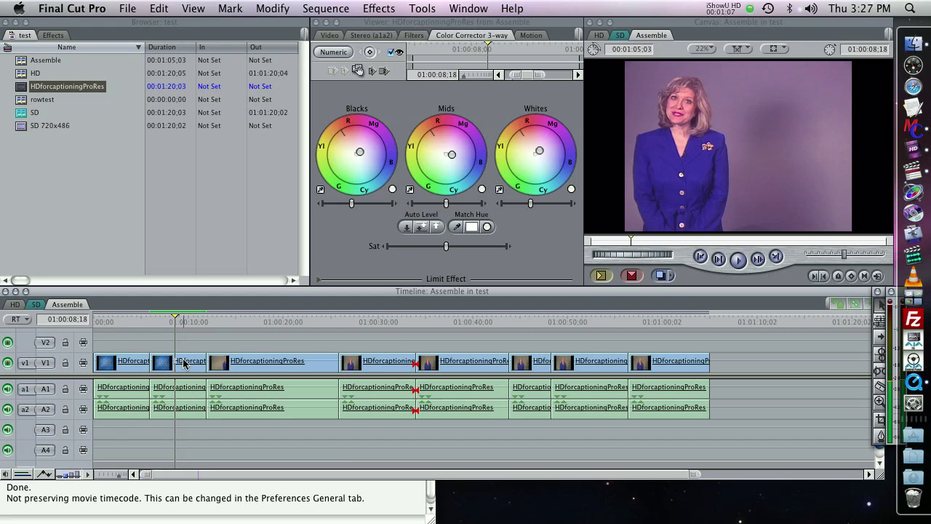
pyautogui.click(254, 321)
pyautogui.moveTo(254, 321); pyautogui.dragTo(317, 321)
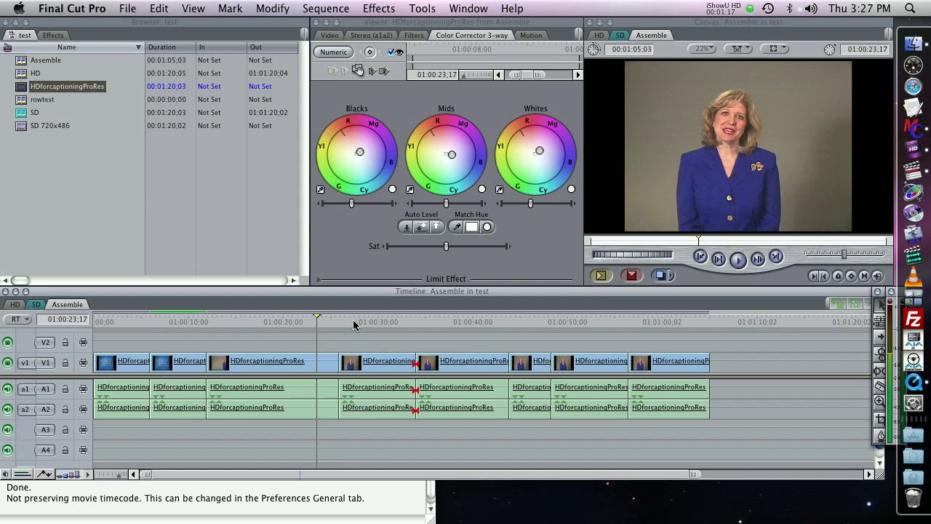
pyautogui.click(353, 323)
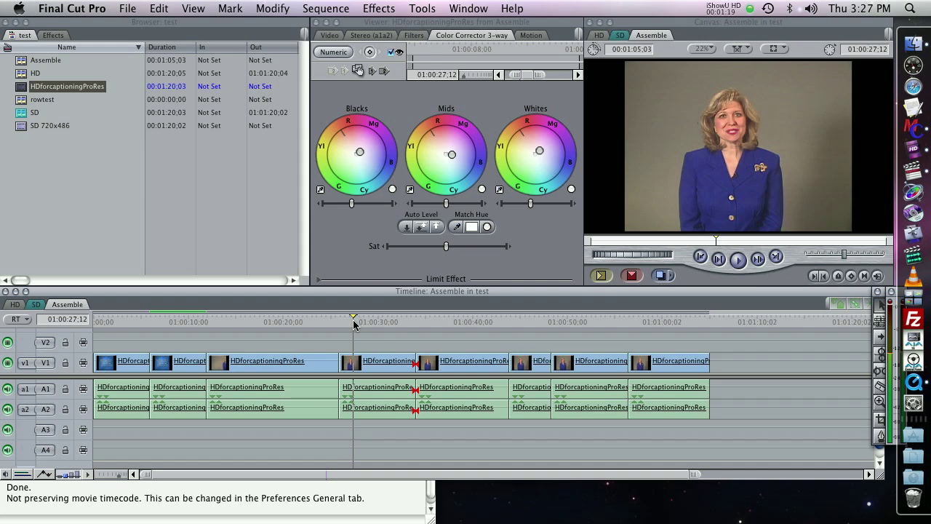
pyautogui.click(457, 323)
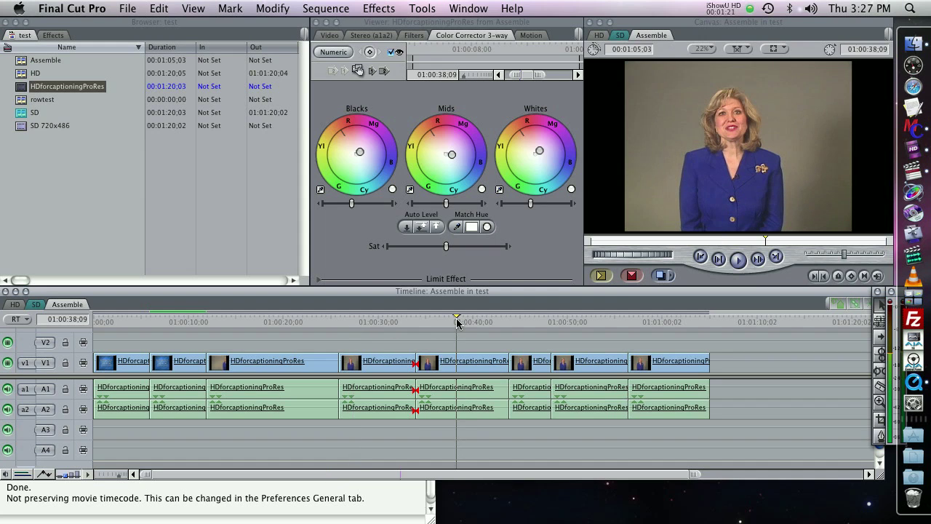
pyautogui.click(533, 323)
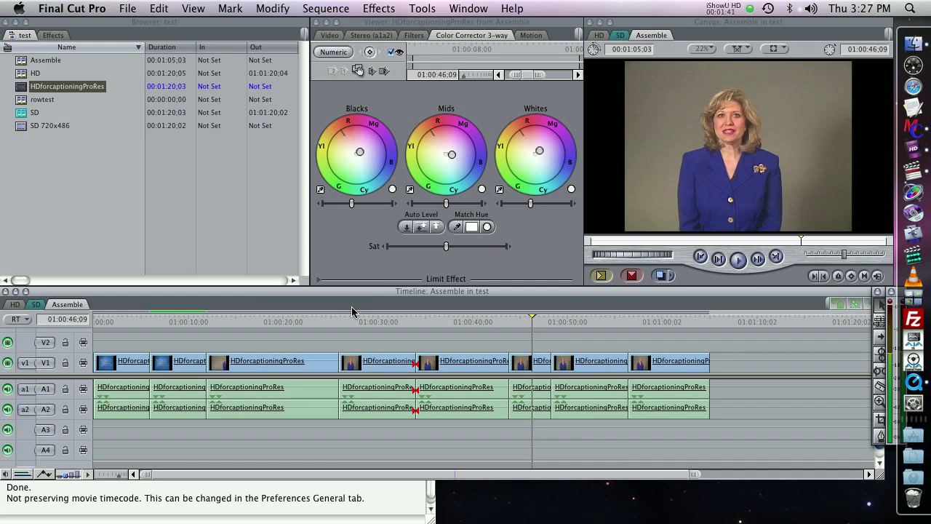
# - Export Assemble as Apple XML Interchange Format version 4, saved to the Desktop as 'Assemble Caption'
pyautogui.click(128, 8)
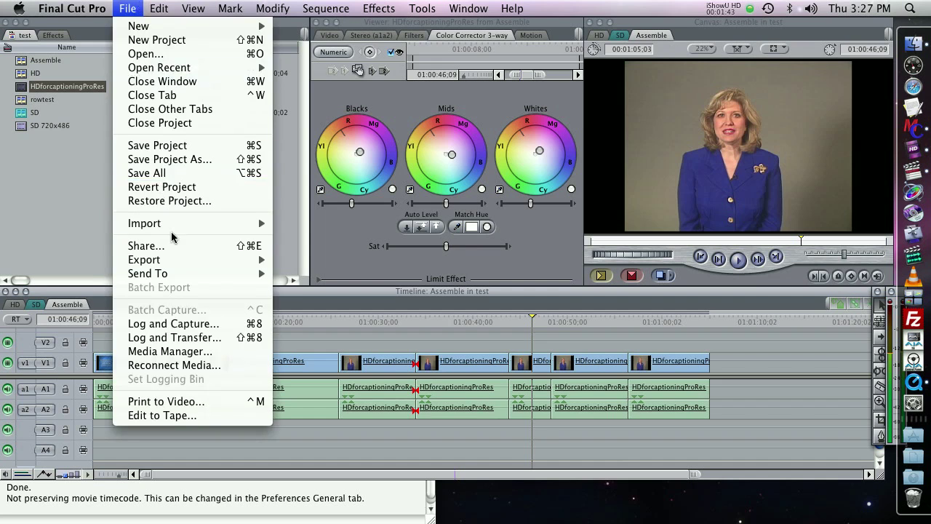
pyautogui.moveTo(175, 260)
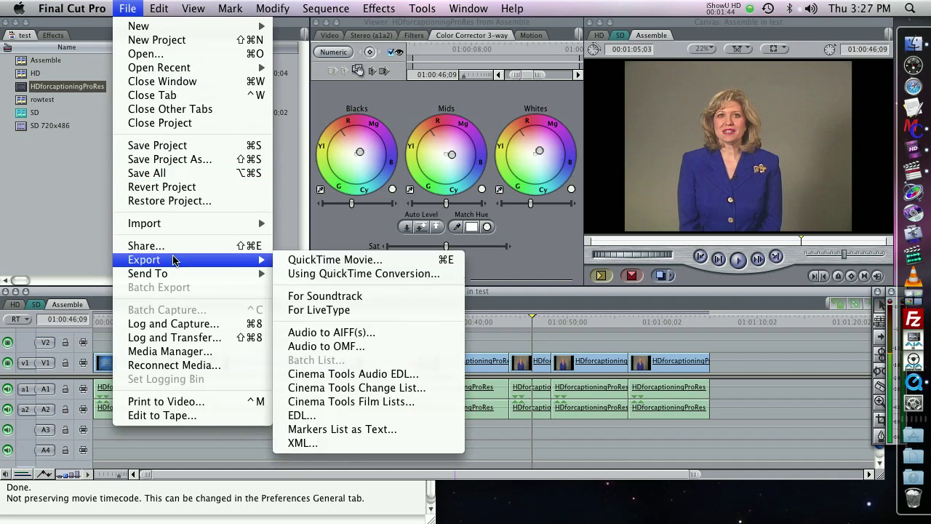
pyautogui.click(350, 446)
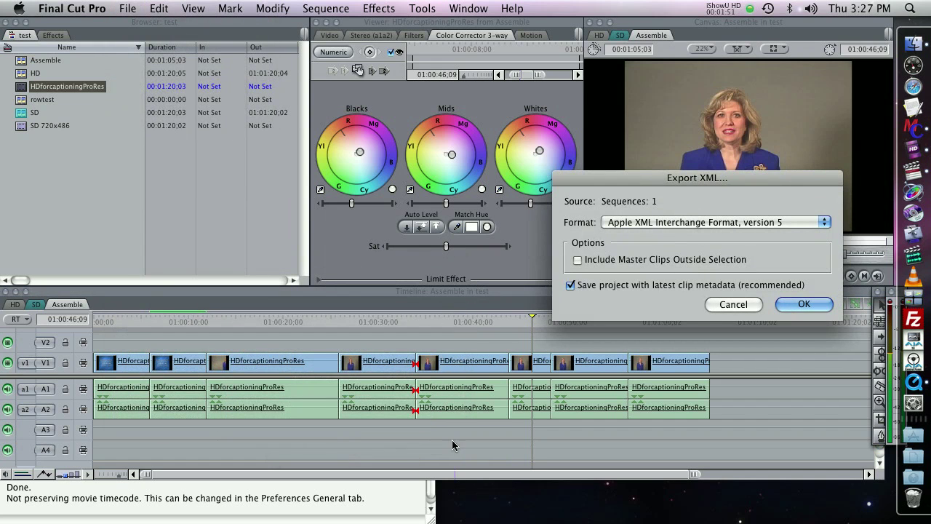
pyautogui.click(682, 220)
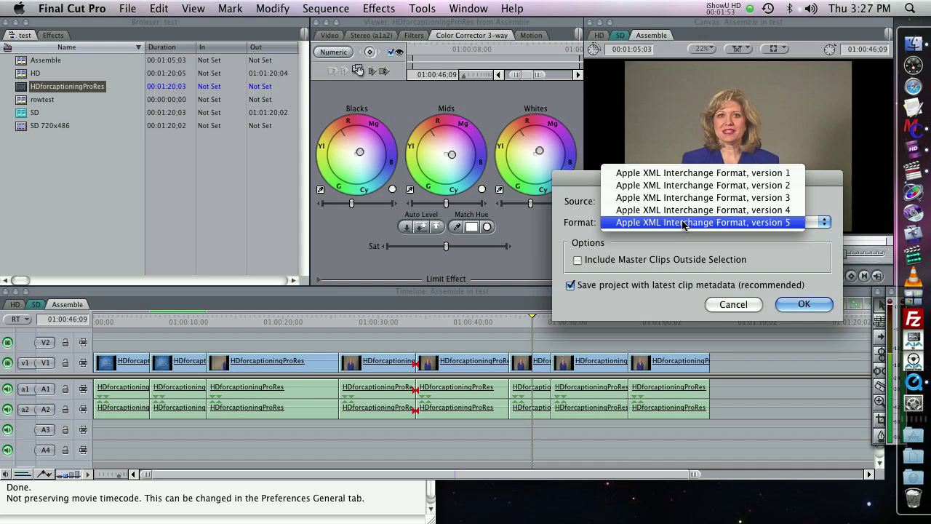
pyautogui.click(731, 210)
pyautogui.click(804, 304)
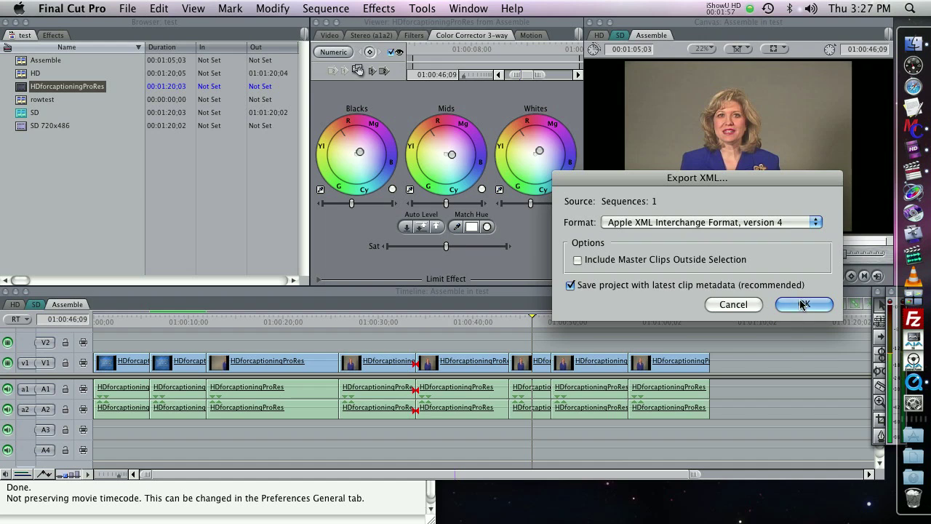
pyautogui.click(430, 113)
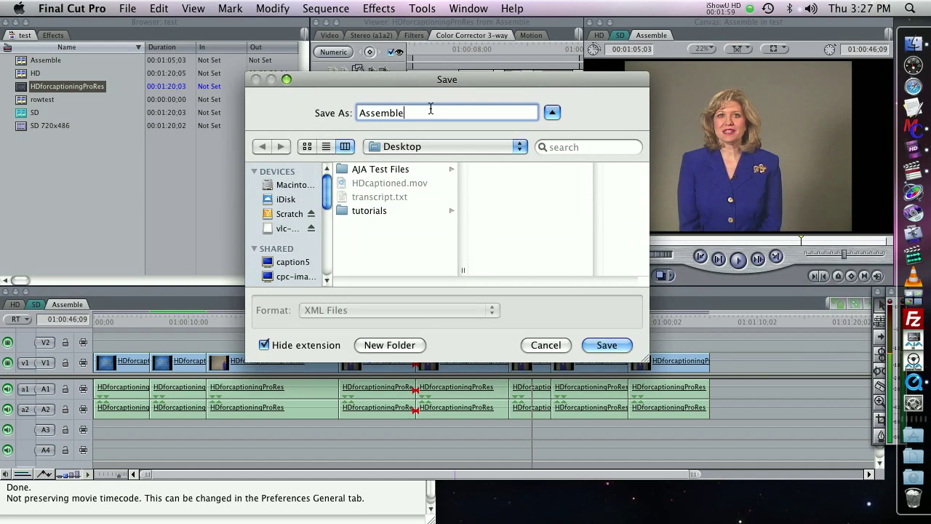
pyautogui.write('Caption')
pyautogui.click(607, 347)
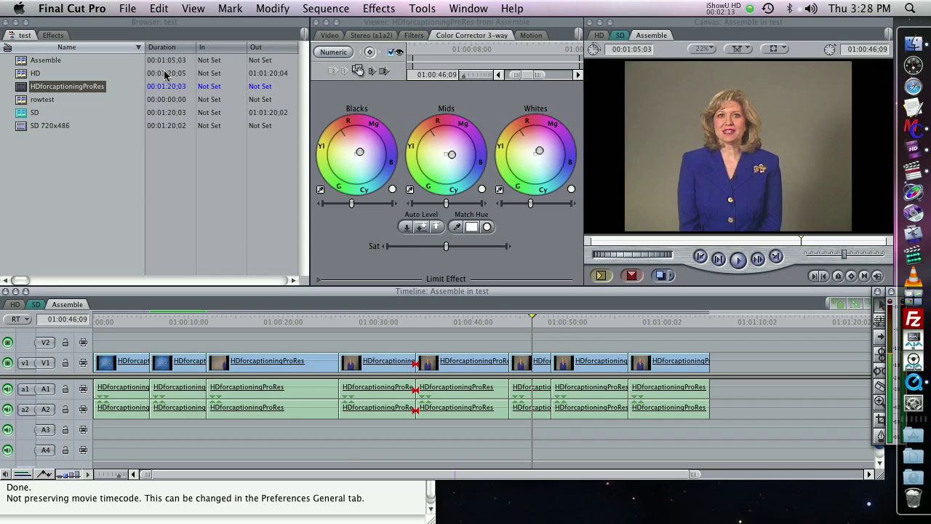
# - Export the sequence through File > Export > QuickTime Movie, saving it to the Desktop as 'reference clip'
pyautogui.click(128, 7)
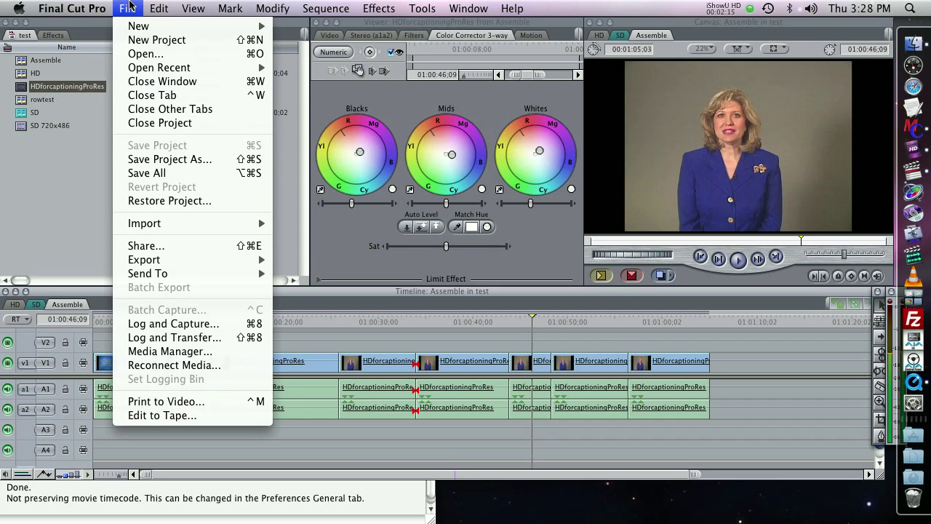
pyautogui.moveTo(206, 261)
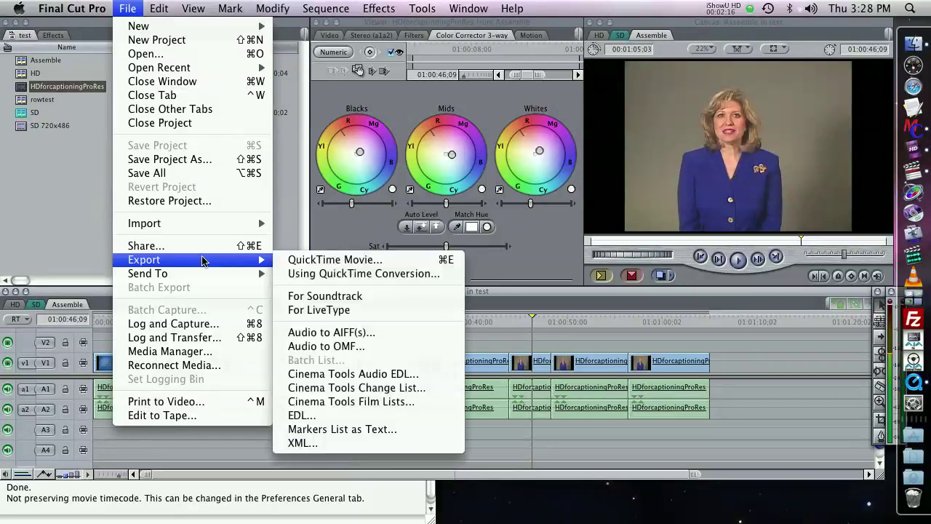
pyautogui.click(367, 262)
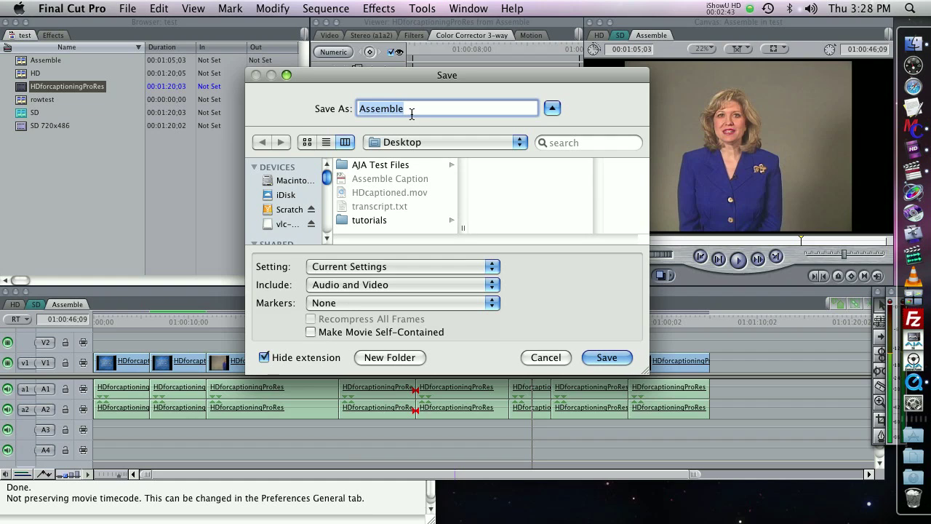
pyautogui.write('reference clip')
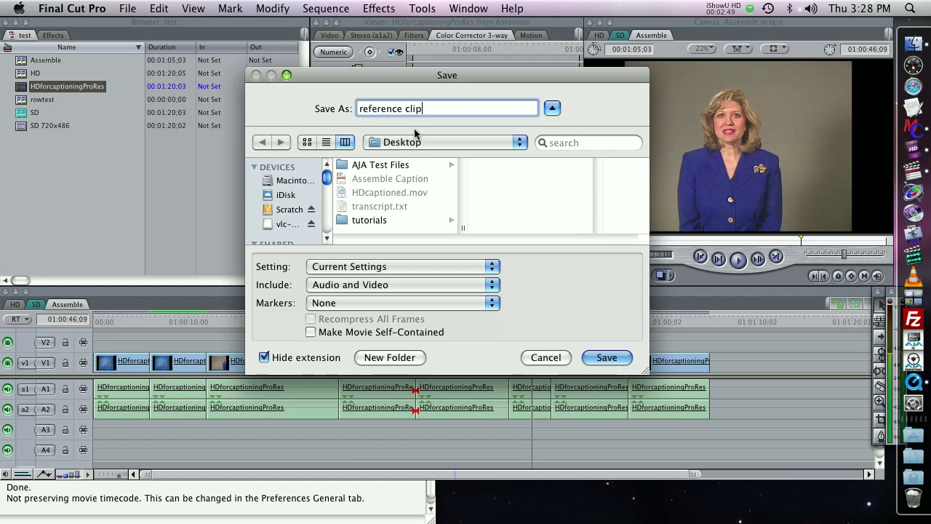
pyautogui.click(607, 359)
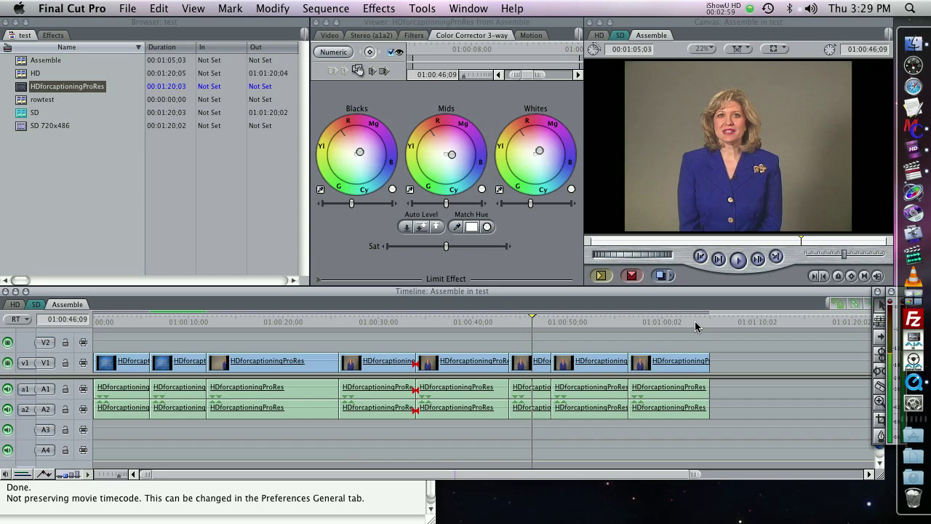
# - Launch MacCaption with a new untitled project and move its window up to reveal the Message Window
pyautogui.click(915, 131)
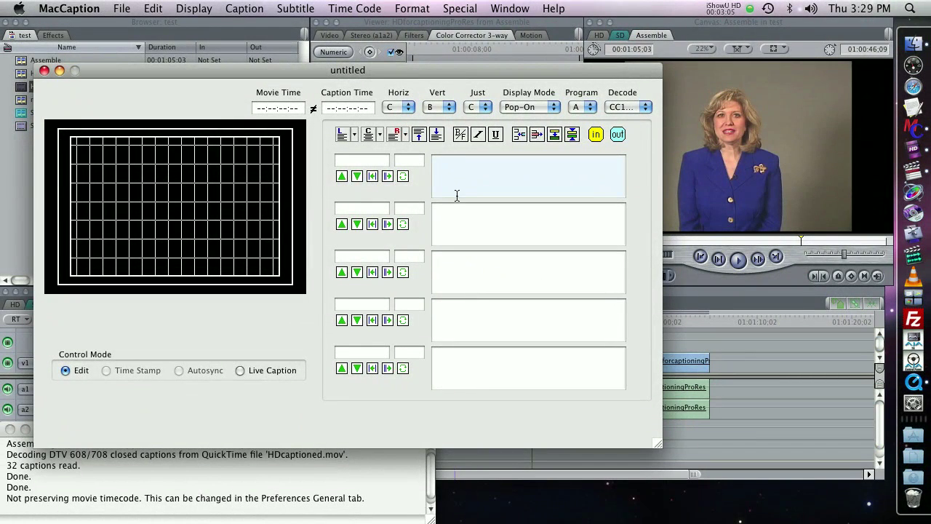
pyautogui.moveTo(432, 76); pyautogui.dragTo(430, 42)
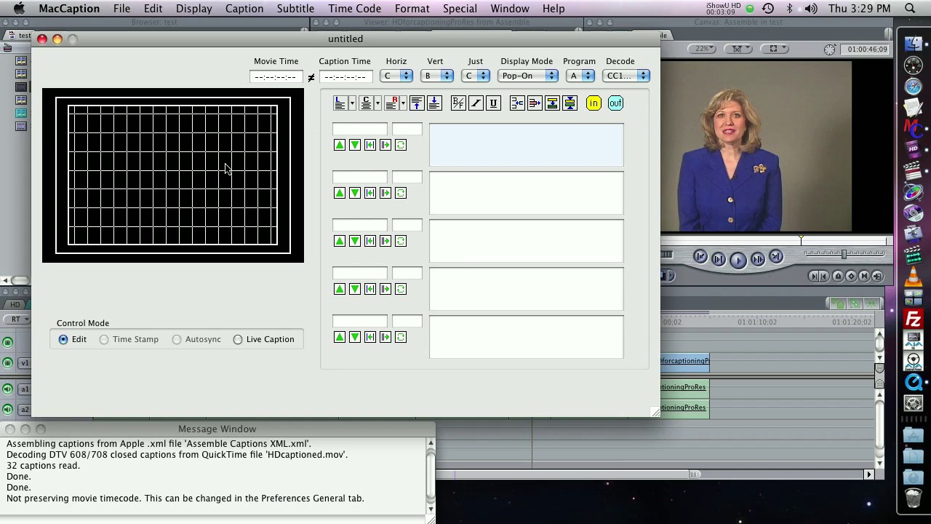
pyautogui.press('super+Tab')
pyautogui.press('super+Tab')
pyautogui.press('super+Tab')
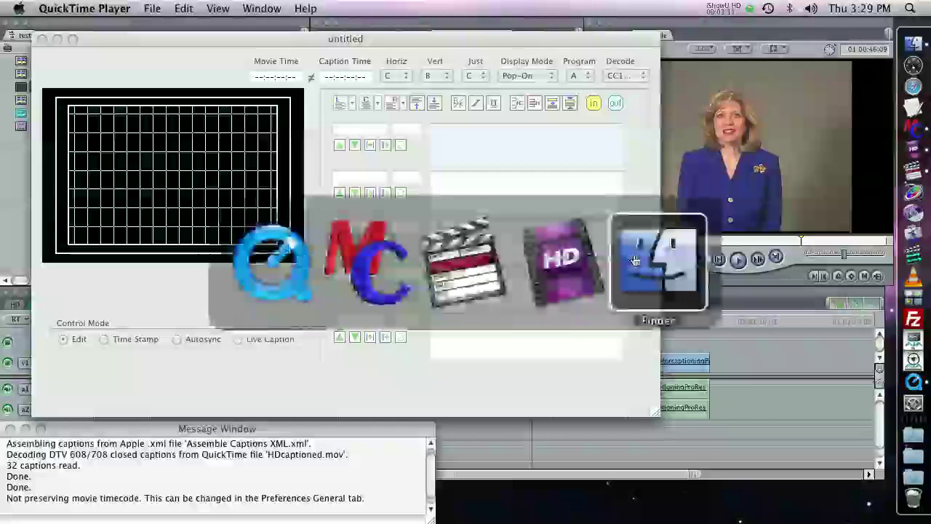
# - Drag reference clip.mov from the Desktop folder onto the untitled MacCaption window's video area
pyautogui.click(640, 262)
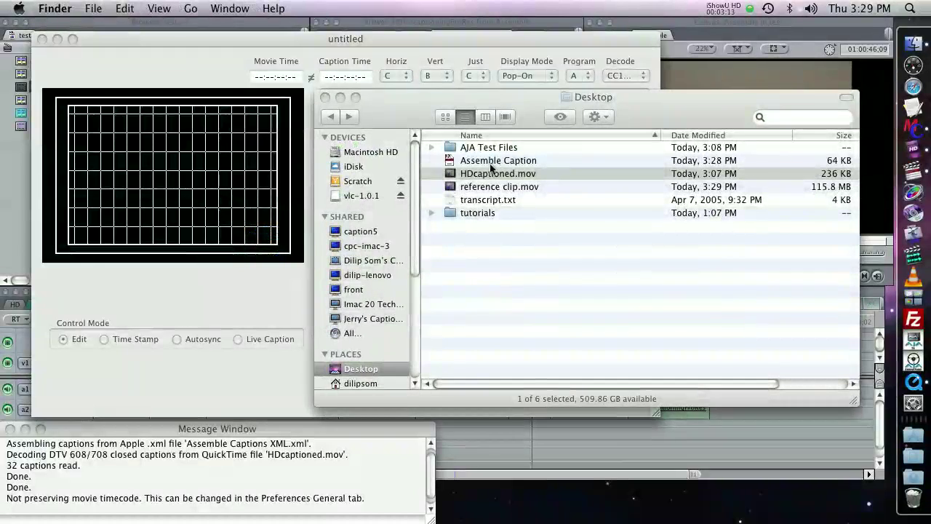
pyautogui.click(482, 187)
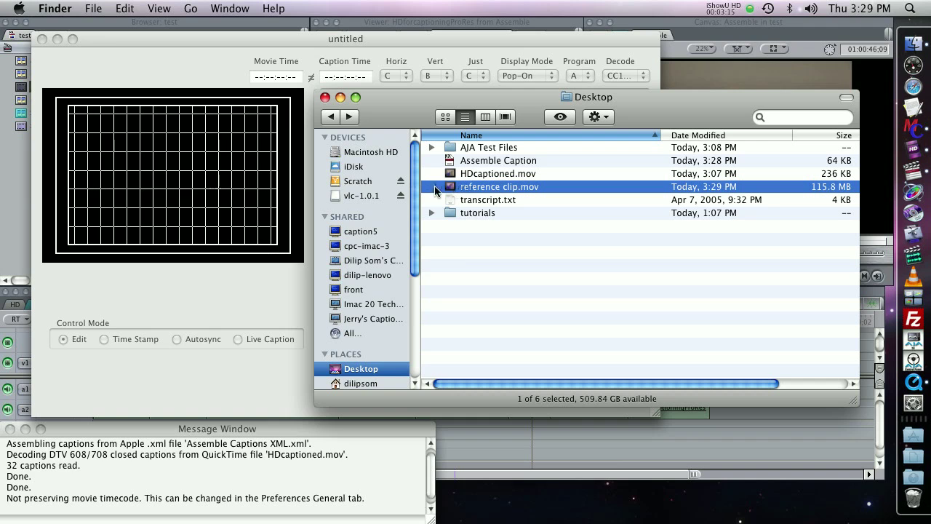
pyautogui.moveTo(437, 189); pyautogui.dragTo(154, 182)
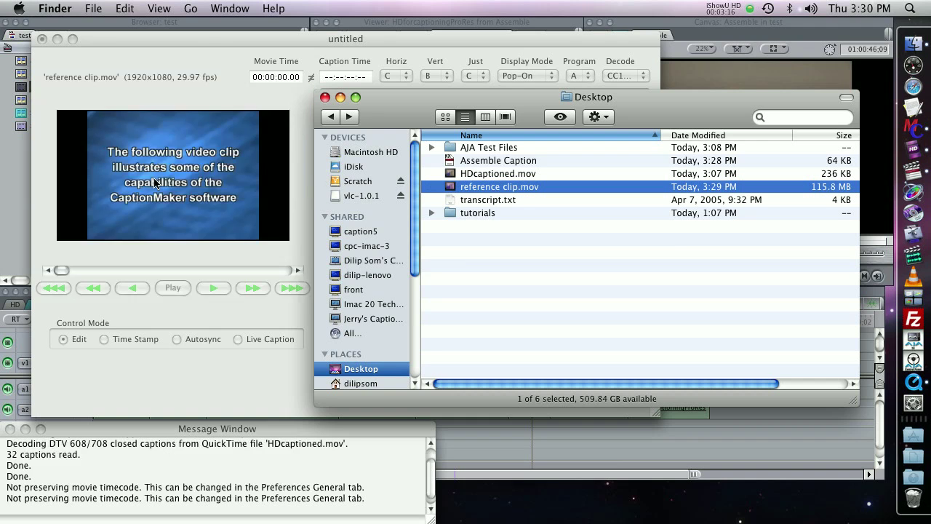
pyautogui.click(202, 35)
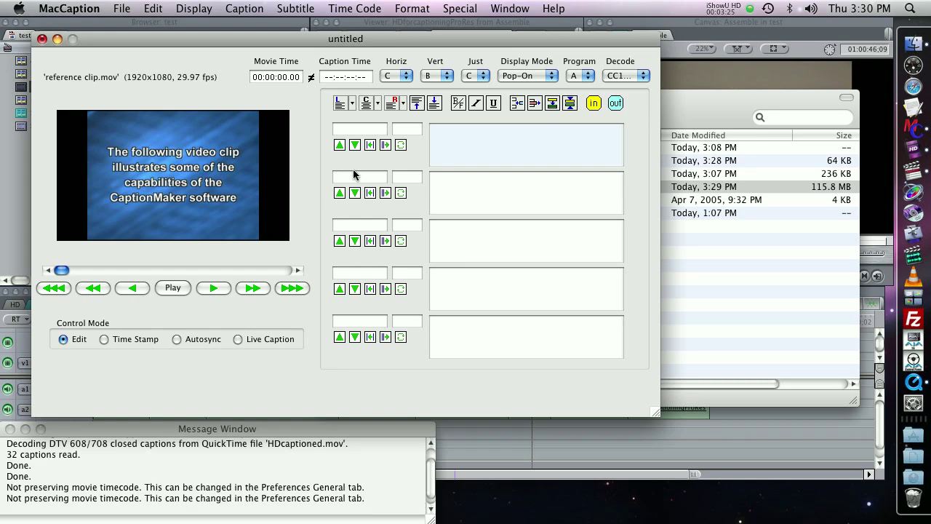
pyautogui.click(638, 75)
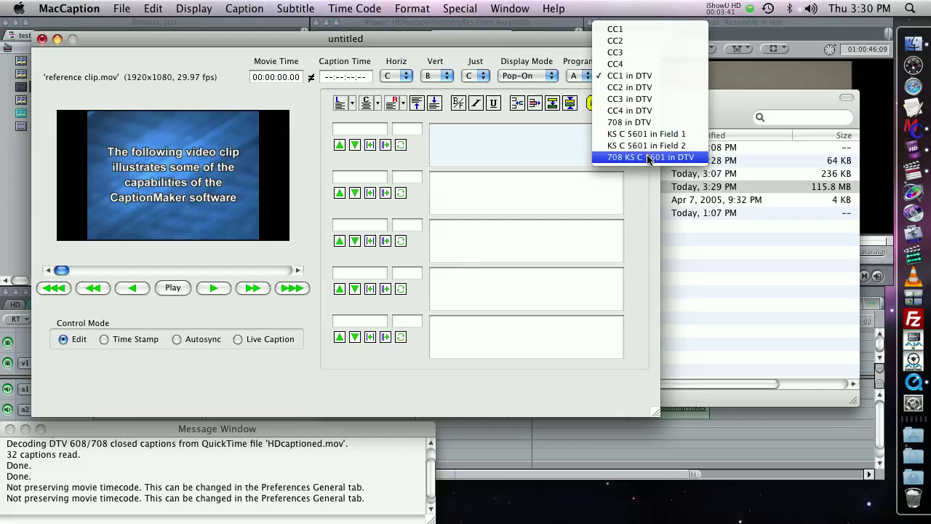
pyautogui.click(651, 77)
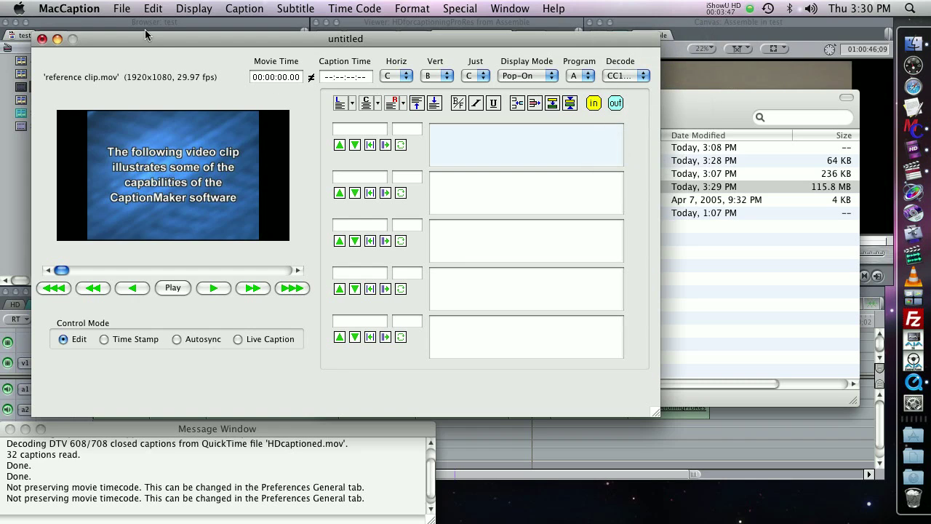
# - Run File > Import > Assemble Captions on Assemble Caption.xml, accepting the conform, erase and boundary-caption options
pyautogui.click(123, 9)
pyautogui.moveTo(248, 177)
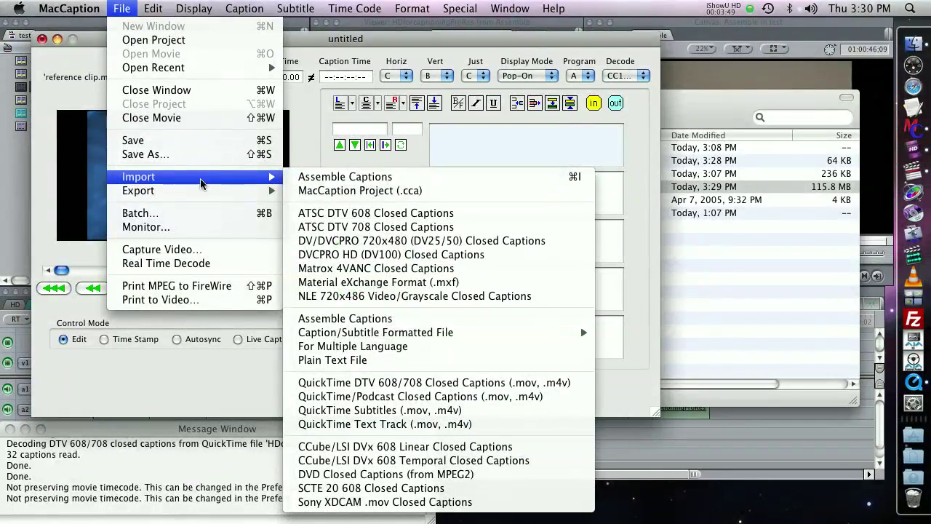
pyautogui.click(353, 320)
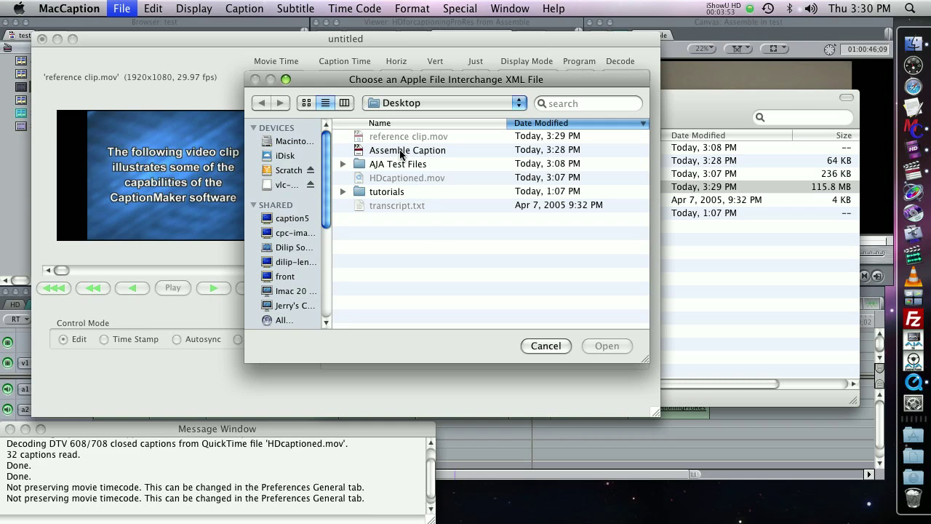
pyautogui.click(399, 152)
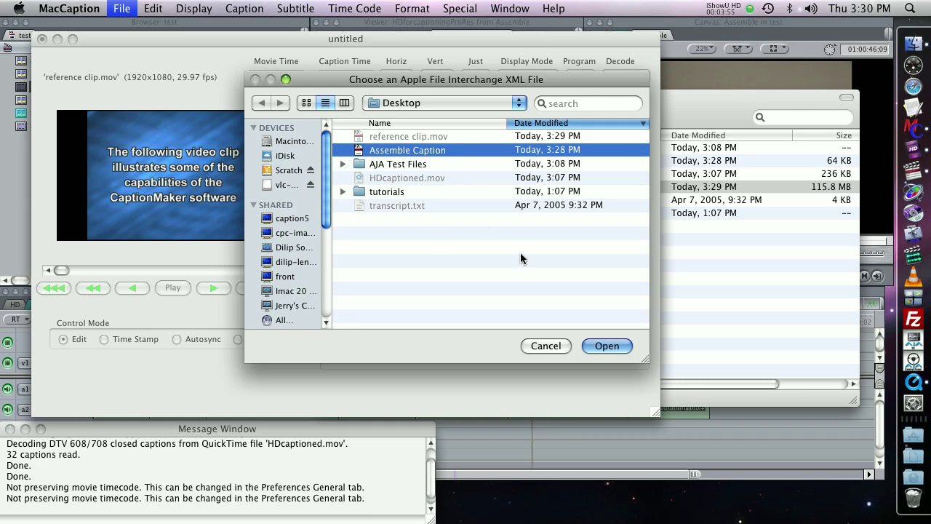
pyautogui.click(605, 346)
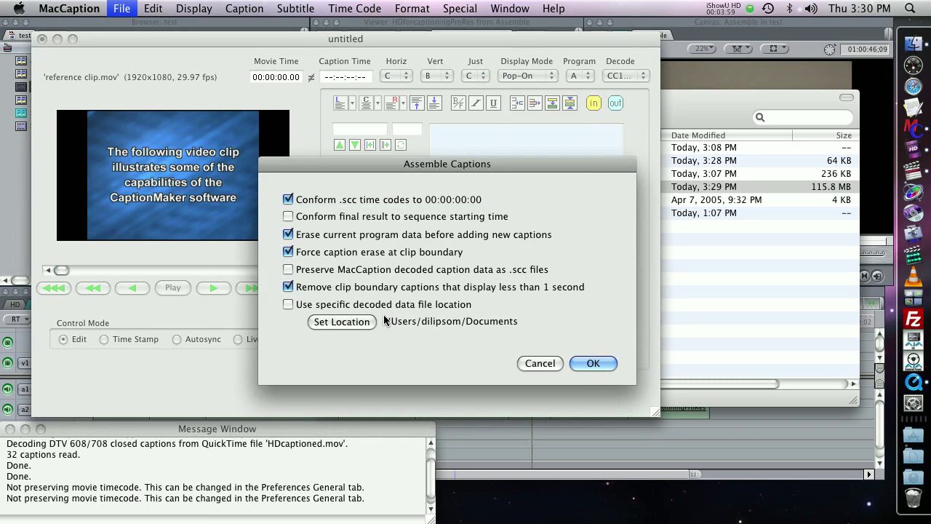
pyautogui.moveTo(453, 164); pyautogui.dragTo(472, 121)
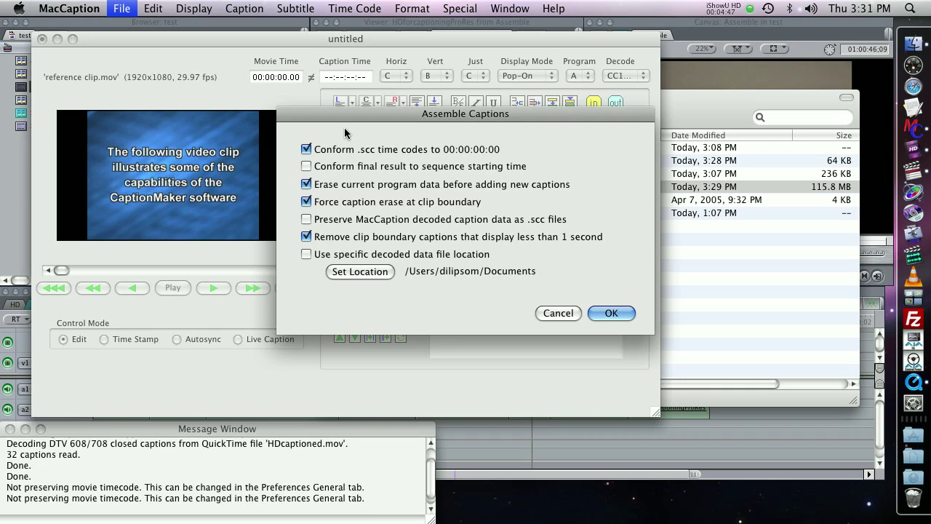
pyautogui.click(613, 313)
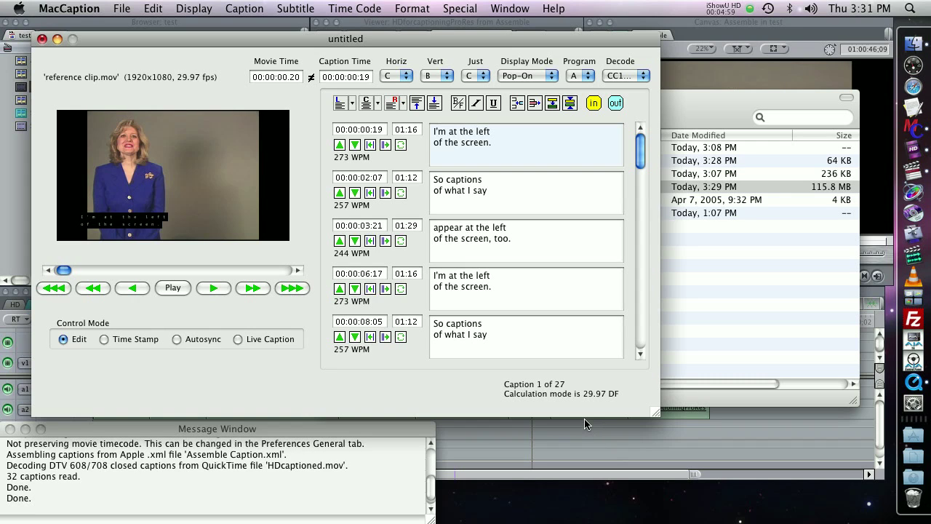
# - Select the first four assembled captions to inspect their text and timing
pyautogui.click(498, 142)
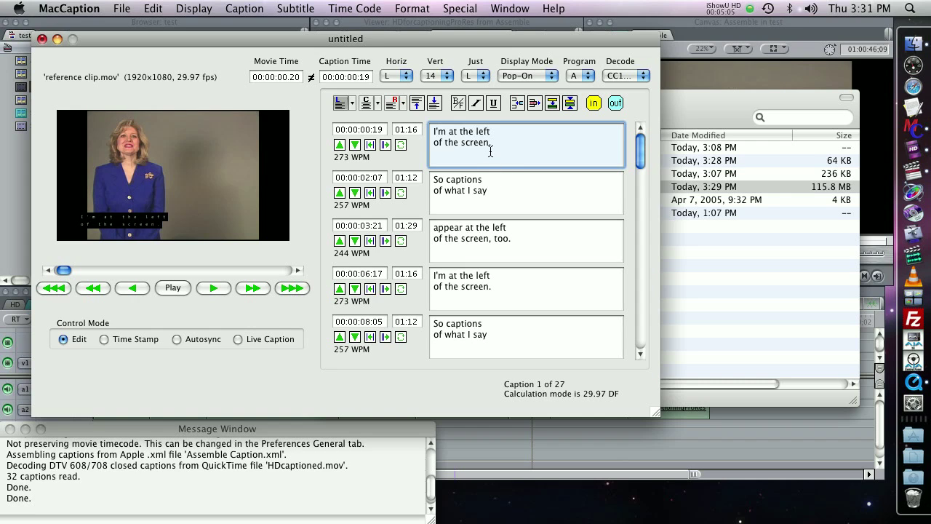
pyautogui.click(492, 193)
pyautogui.click(502, 236)
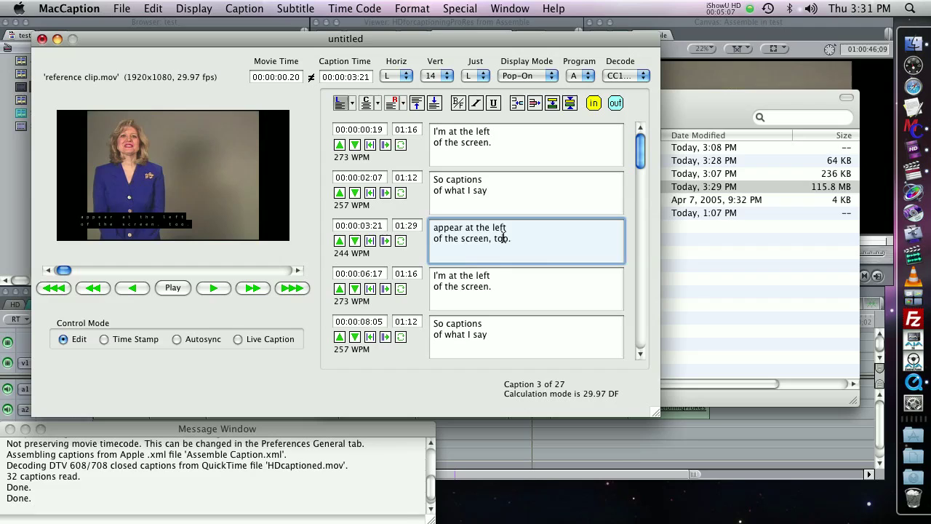
pyautogui.click(500, 275)
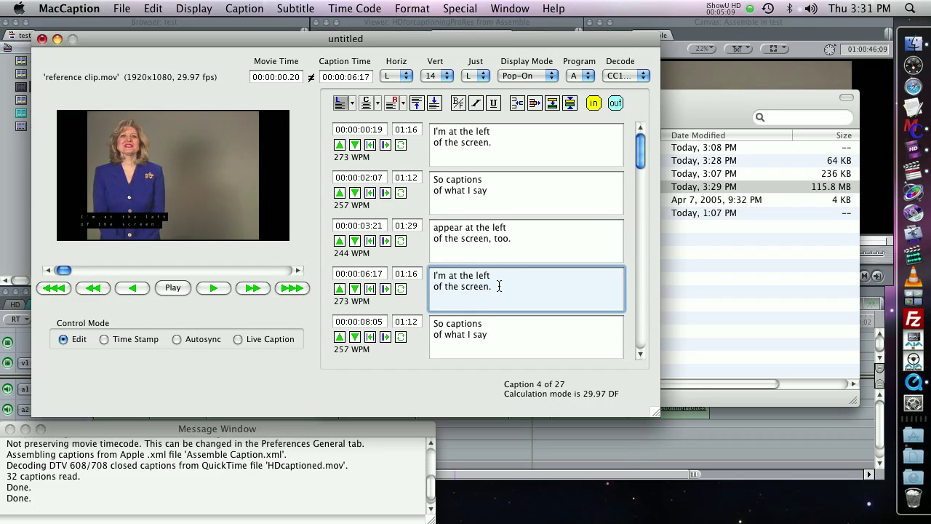
# - Enable Special > Position Video When Selecting Caption Text and verify captions 3–5 against the video
pyautogui.click(470, 8)
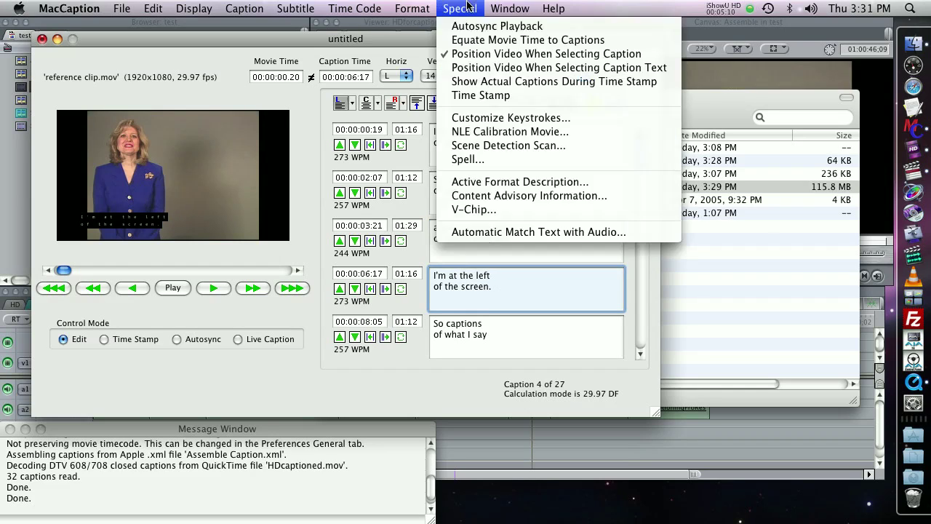
pyautogui.click(486, 67)
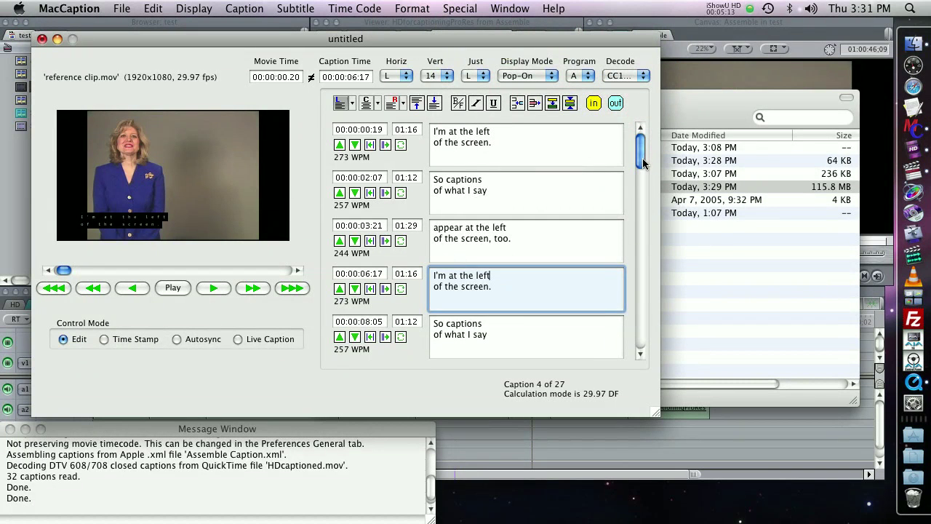
pyautogui.press('Tab')
pyautogui.click(434, 195)
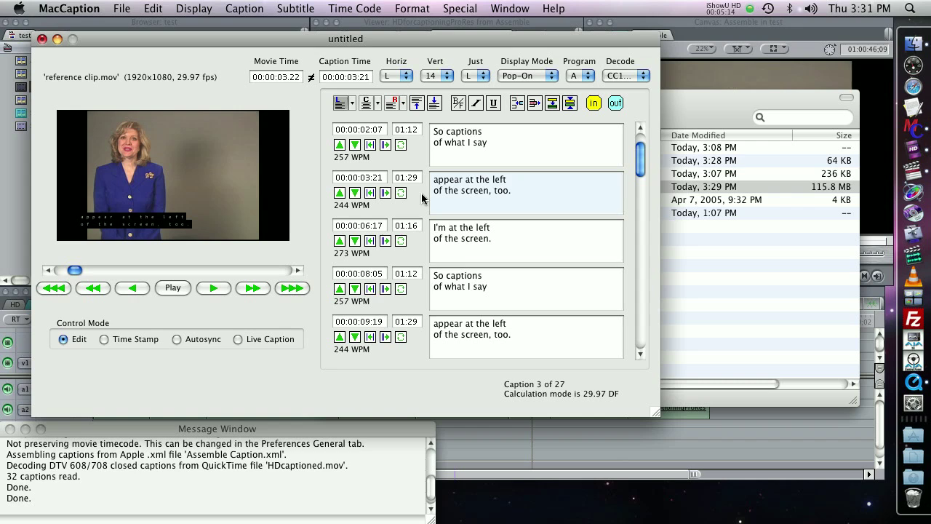
pyautogui.click(429, 251)
pyautogui.click(427, 300)
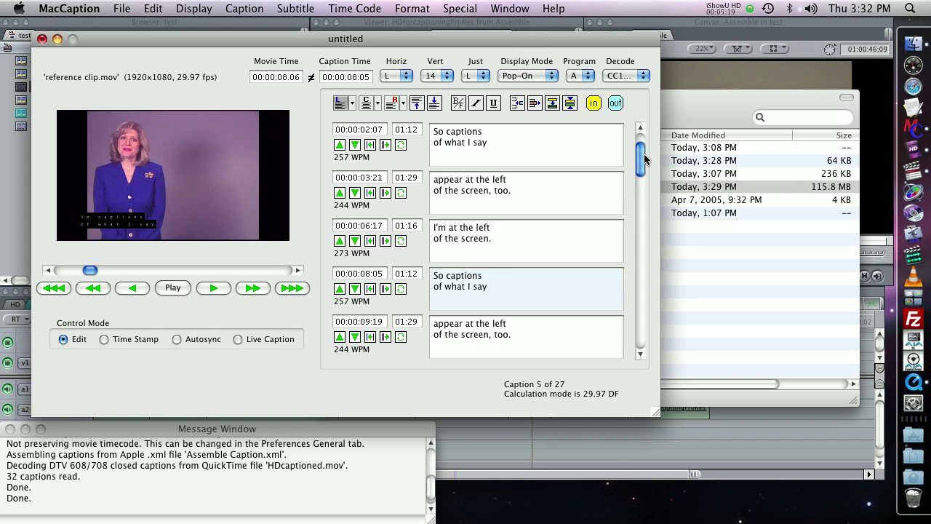
pyautogui.moveTo(644, 158); pyautogui.dragTo(645, 226)
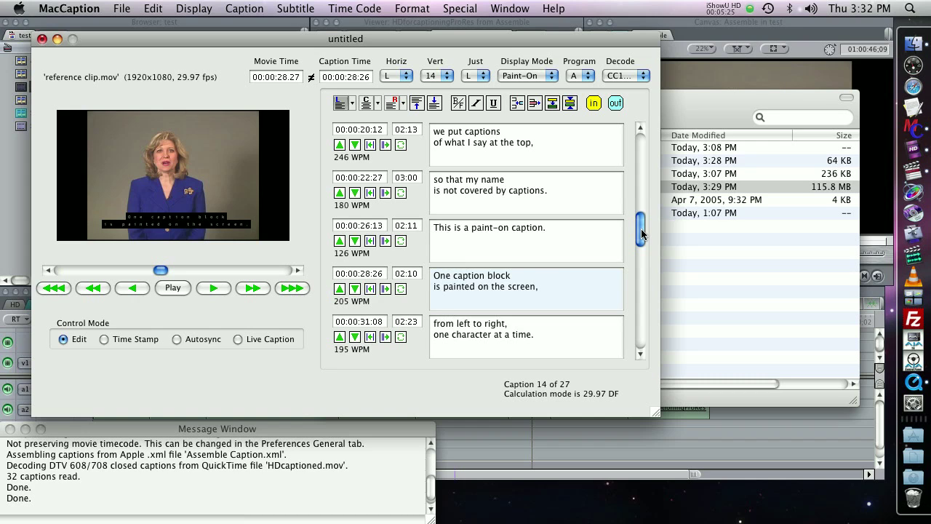
pyautogui.moveTo(644, 236); pyautogui.dragTo(649, 148)
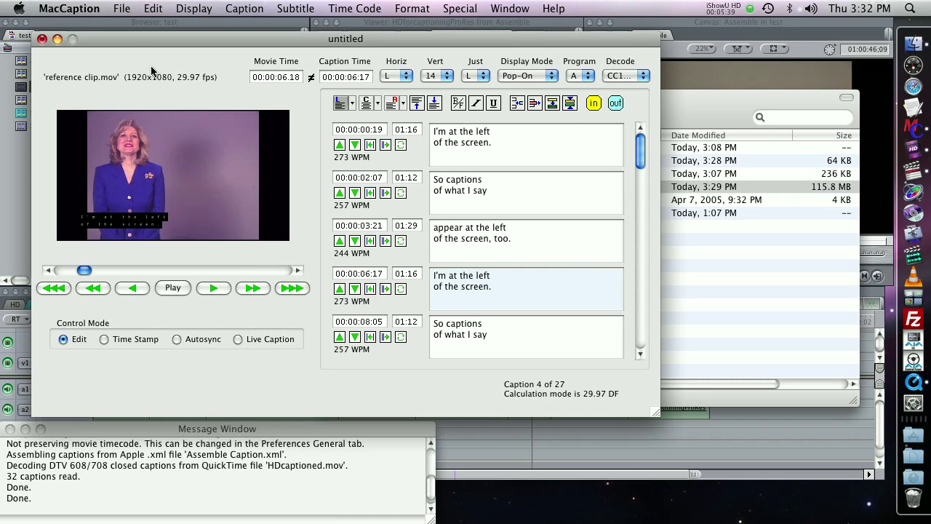
pyautogui.click(122, 8)
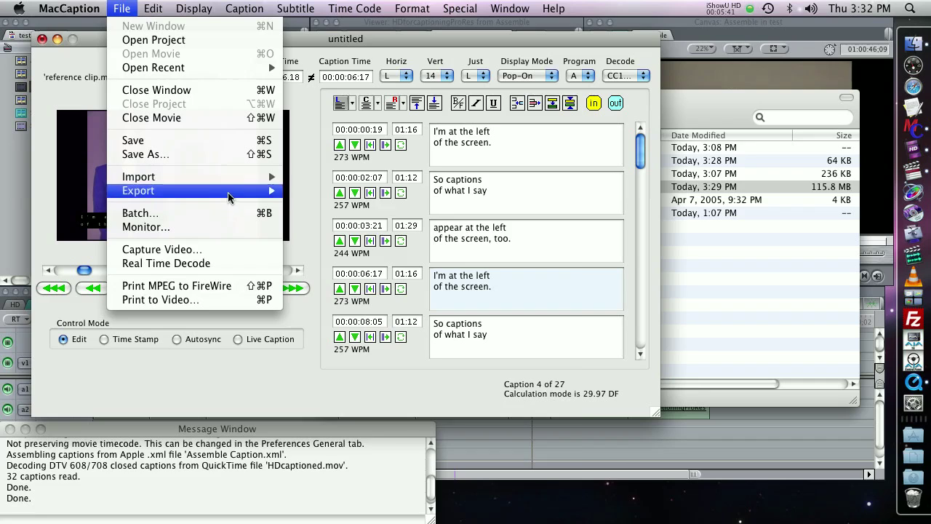
pyautogui.moveTo(230, 196)
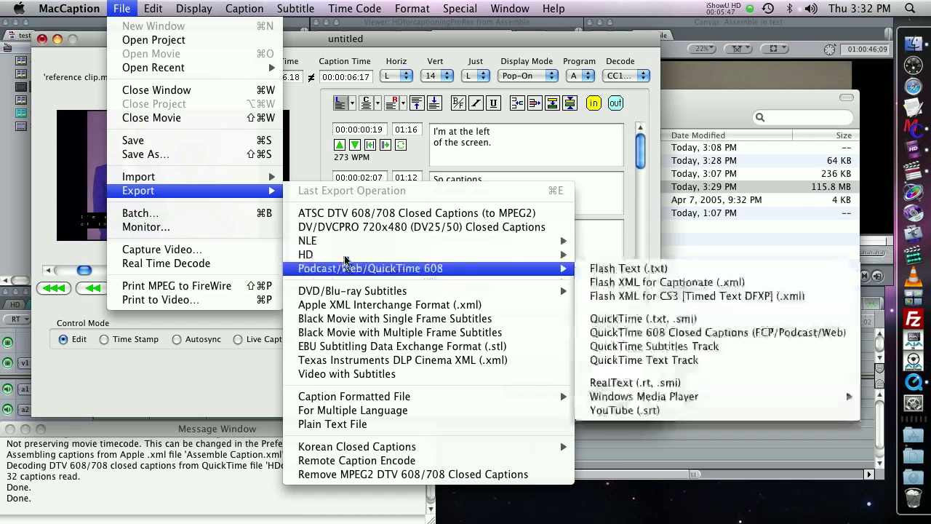
pyautogui.moveTo(373, 255)
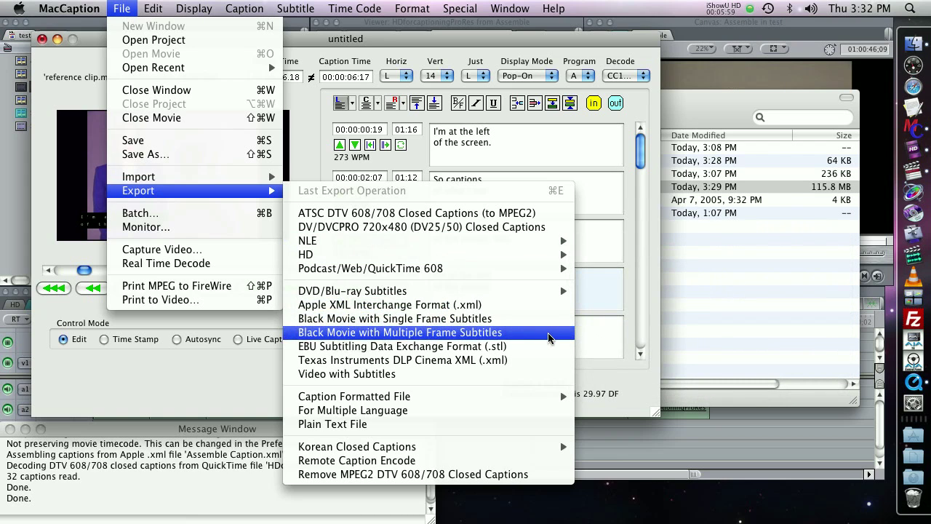
pyautogui.moveTo(527, 275)
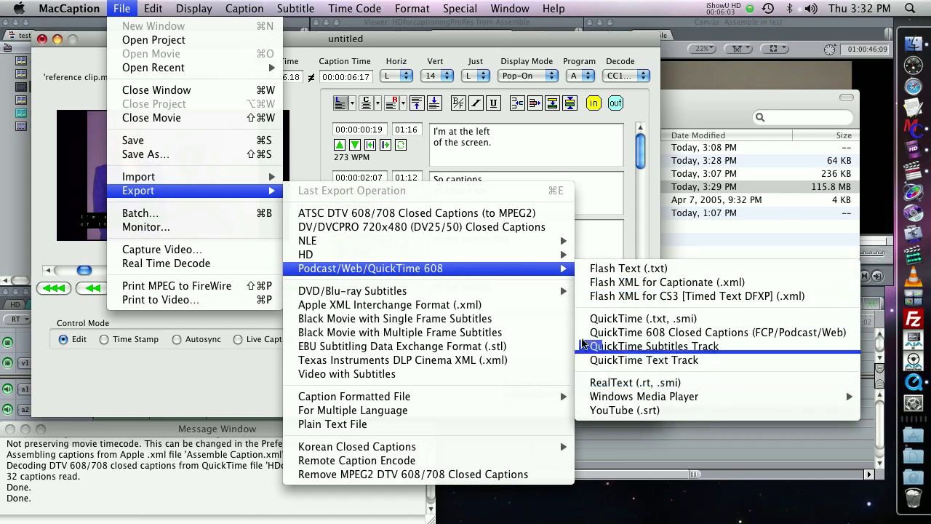
pyautogui.click(514, 43)
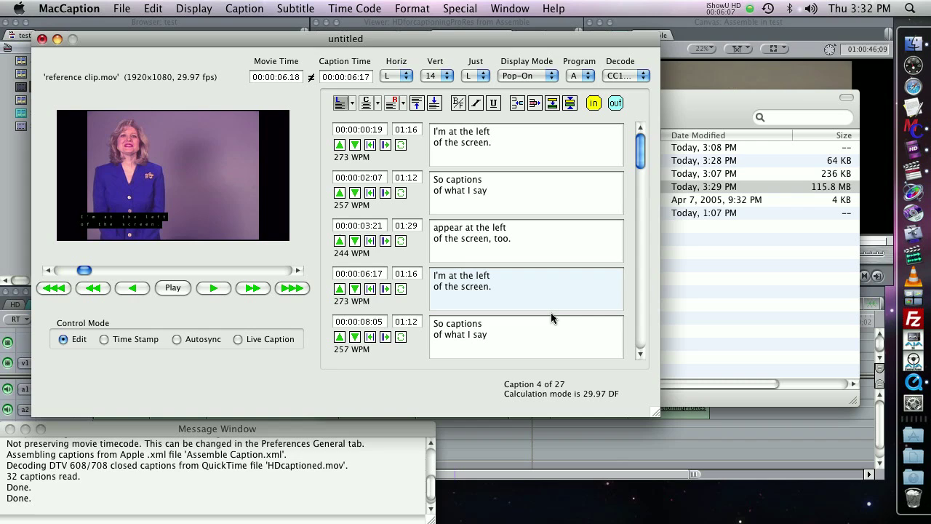